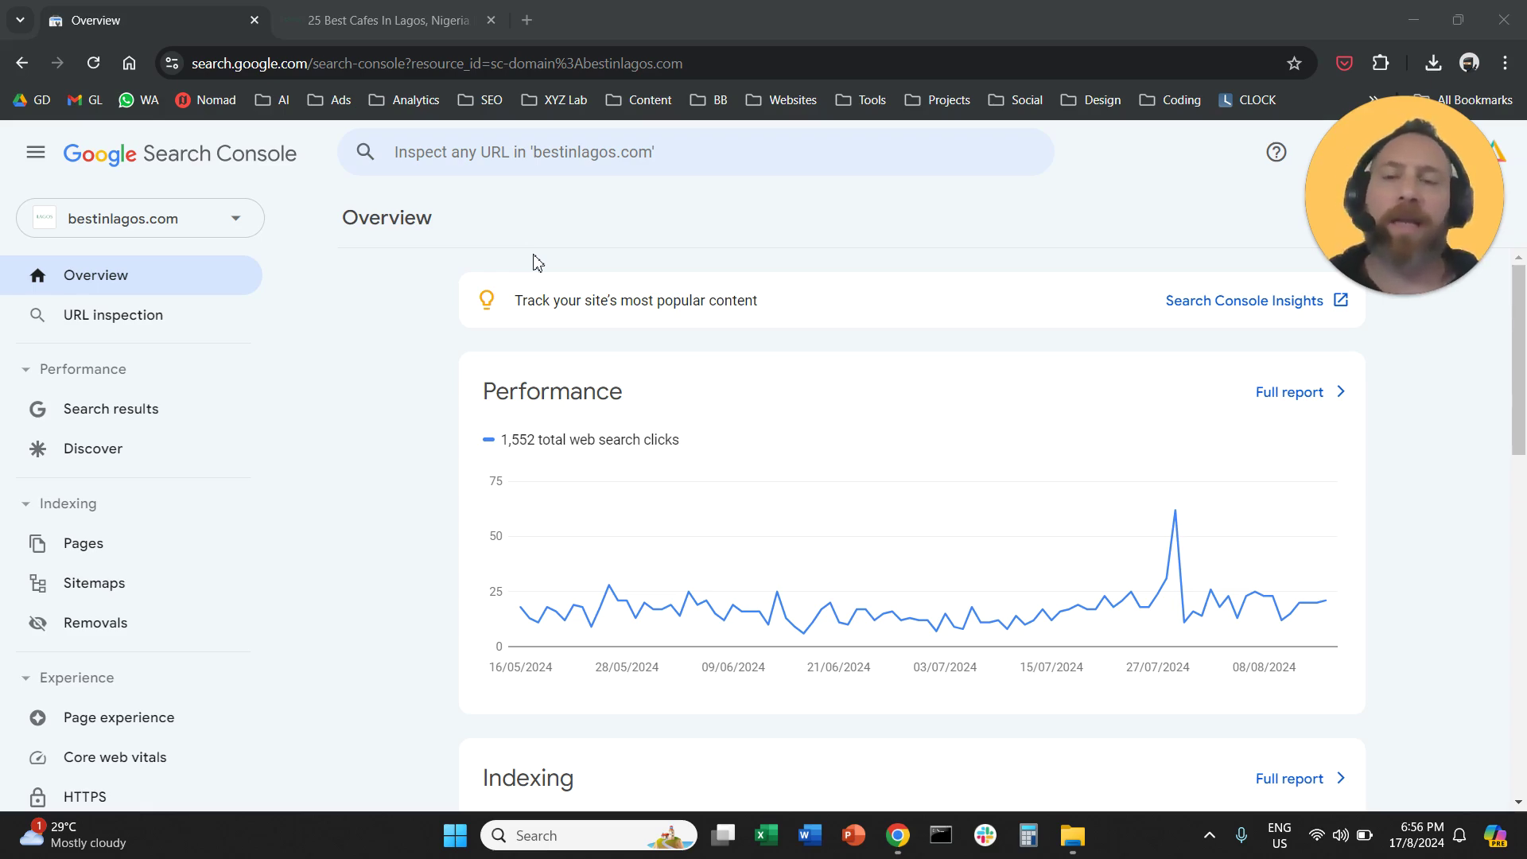
Copy the cafes article's URL from the address bar of its Chrome tab
left_click(423, 20)
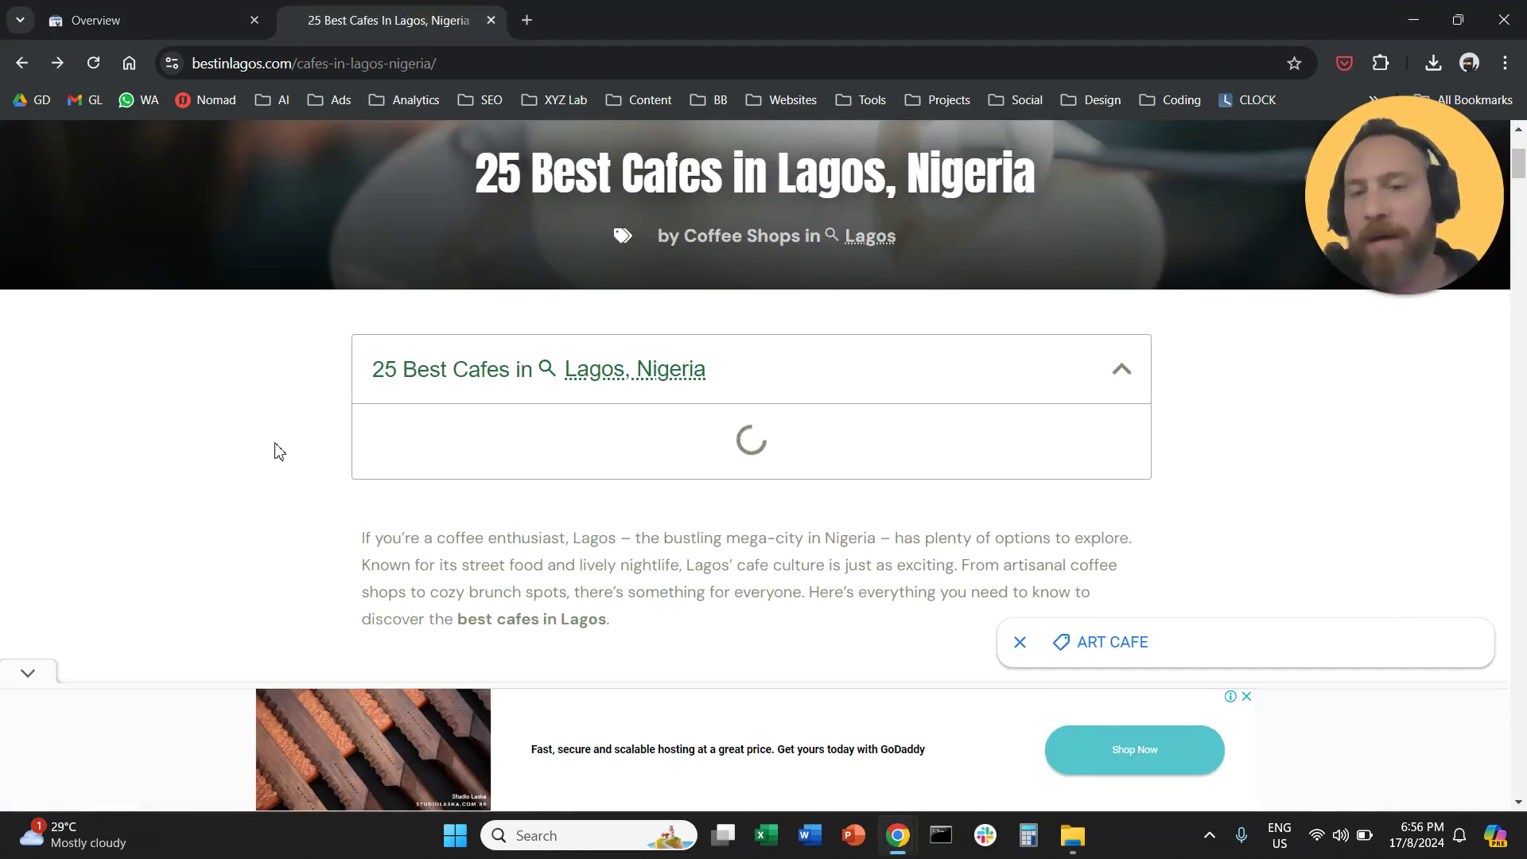
scroll(275, 450, "up", 3)
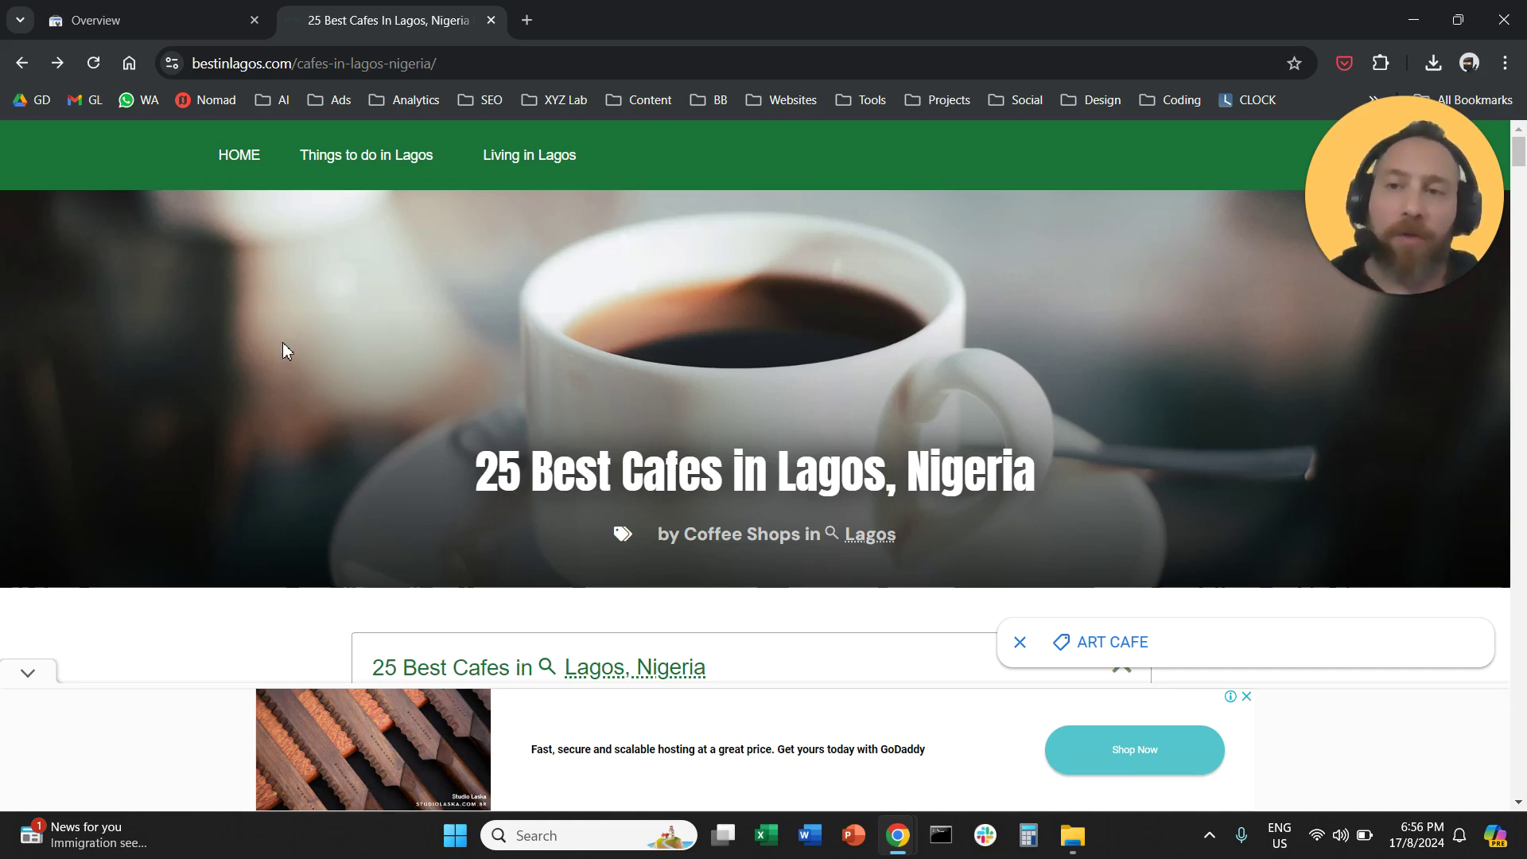
left_click(149, 21)
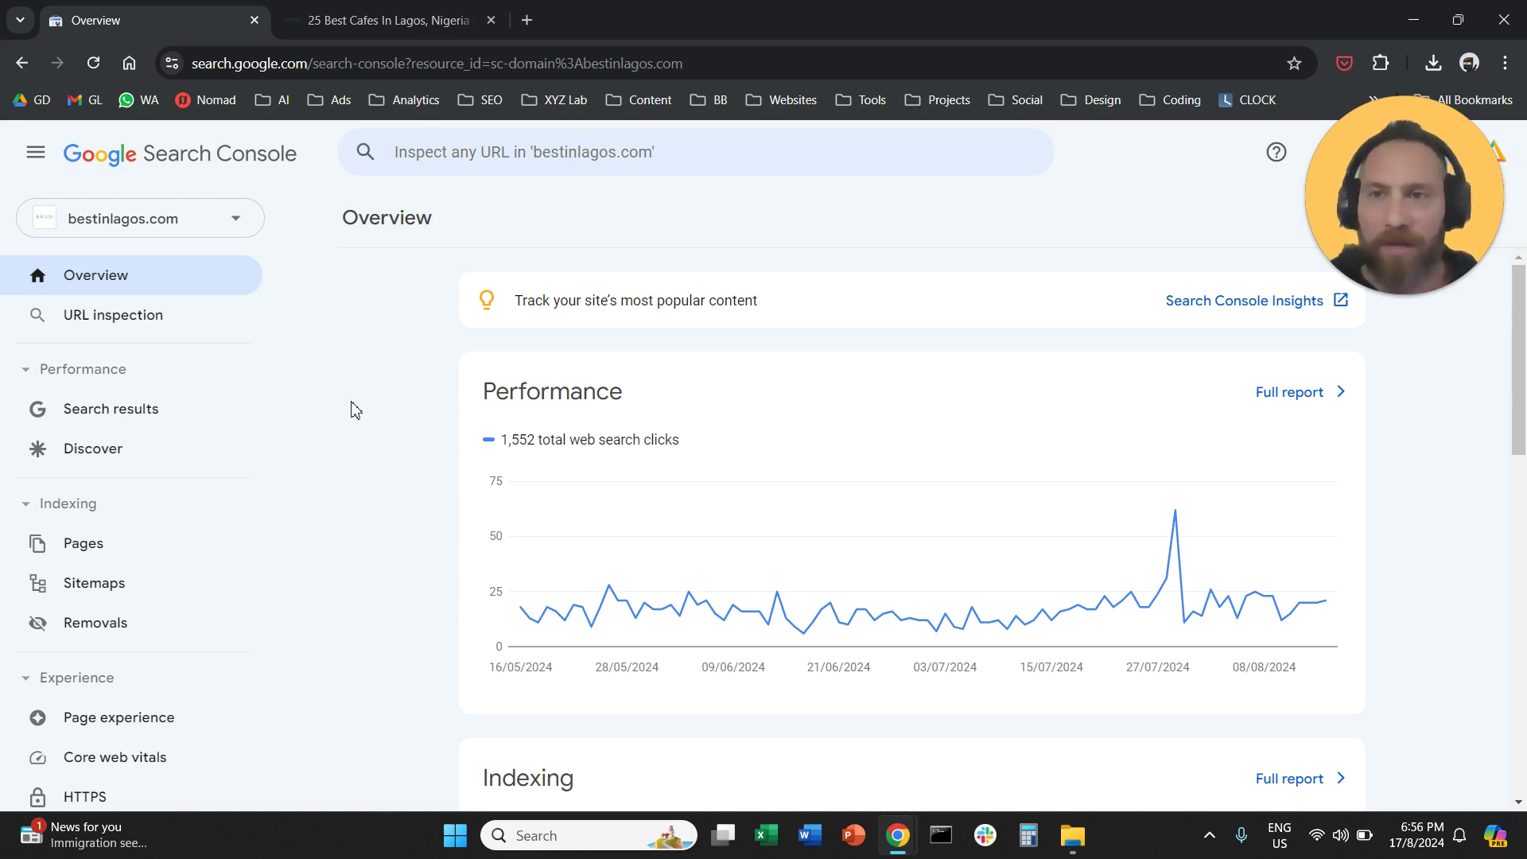
left_click(405, 20)
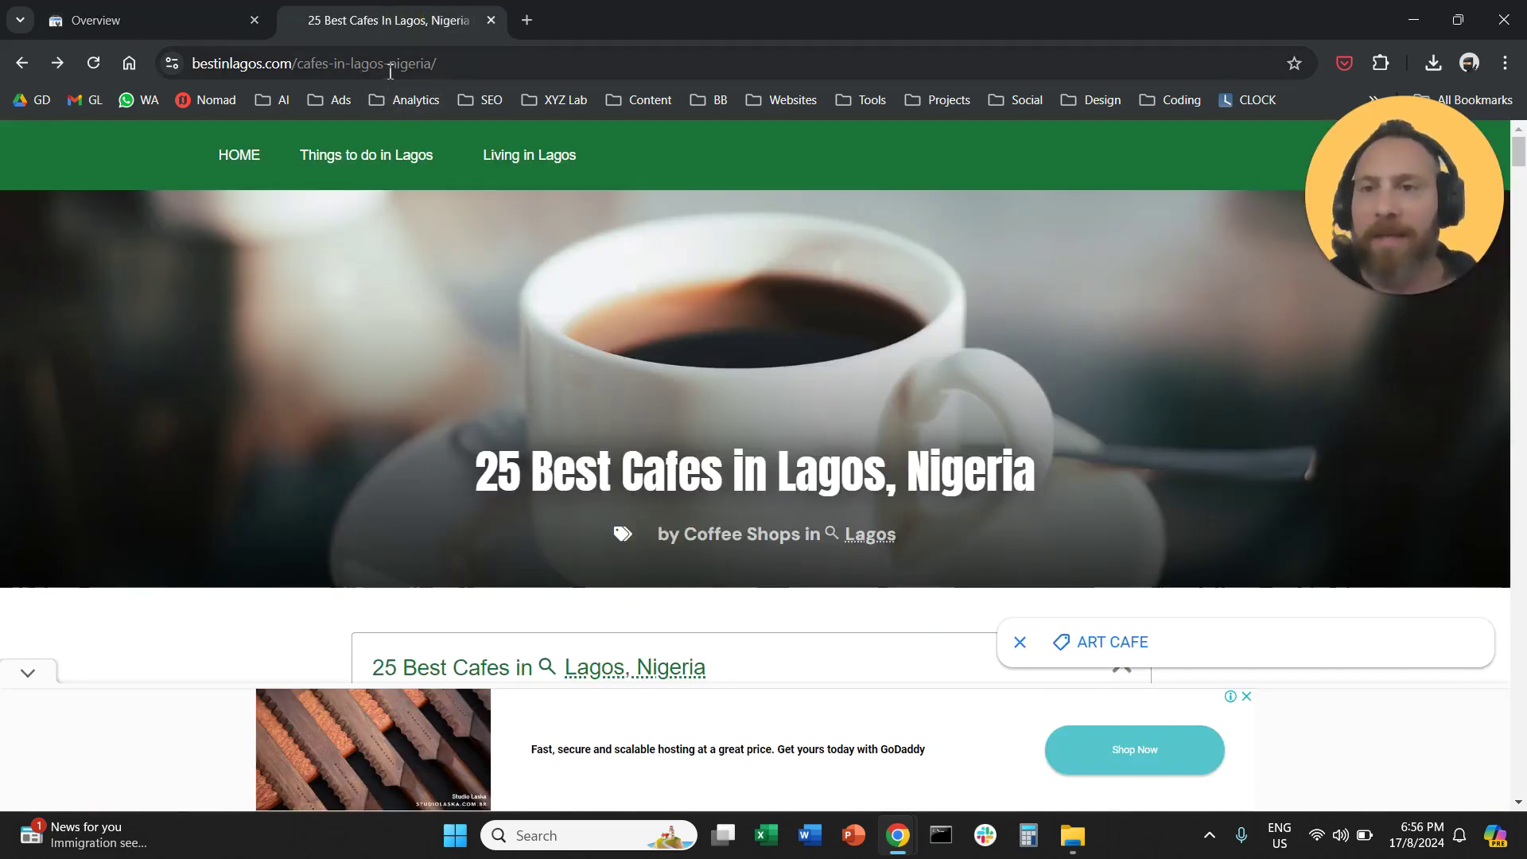
left_click(387, 64)
right_click(386, 65)
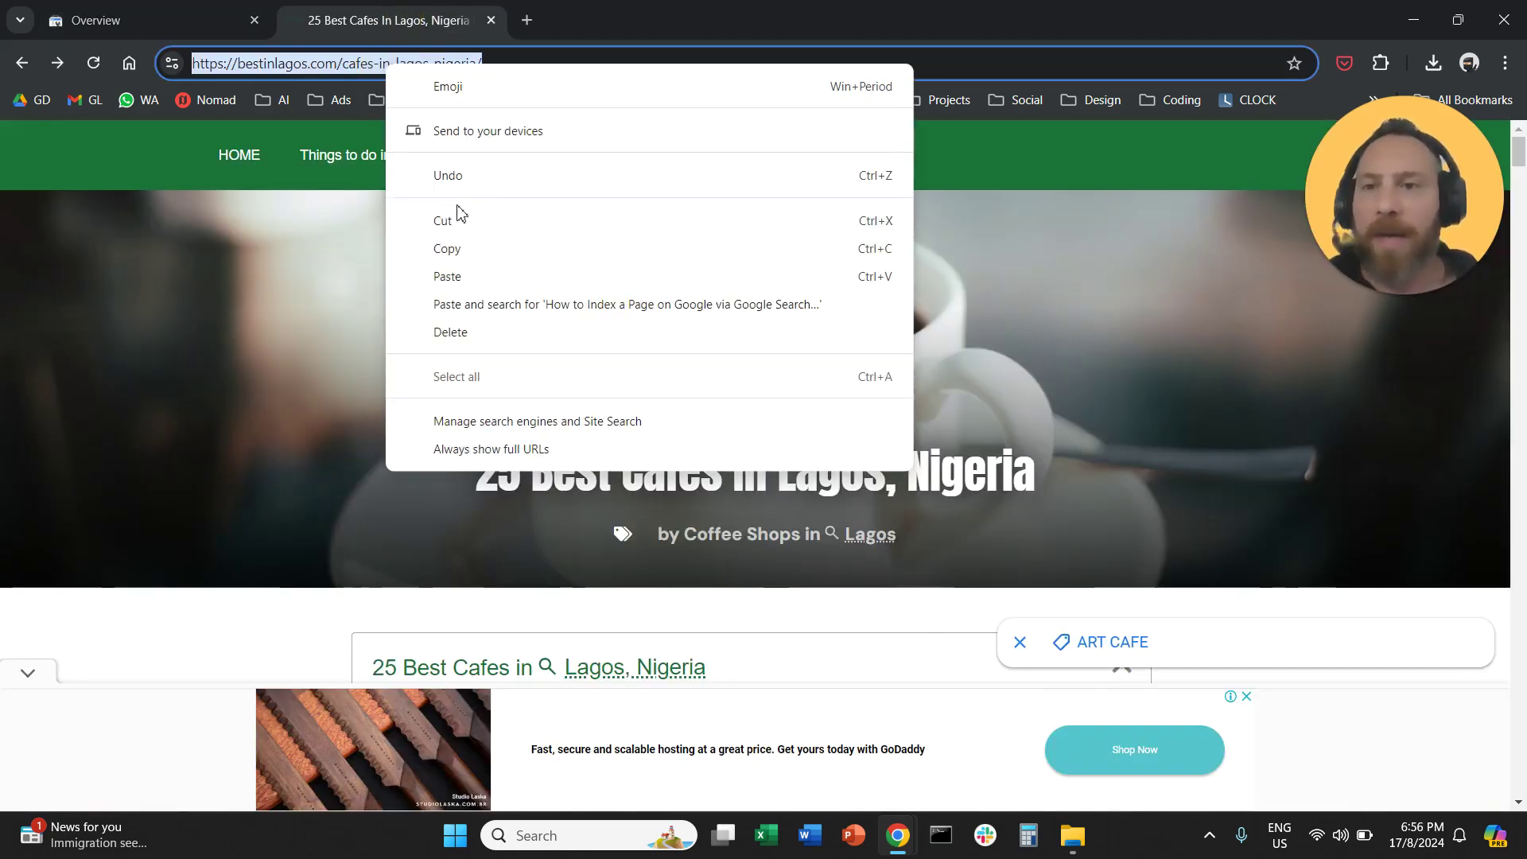
left_click(444, 250)
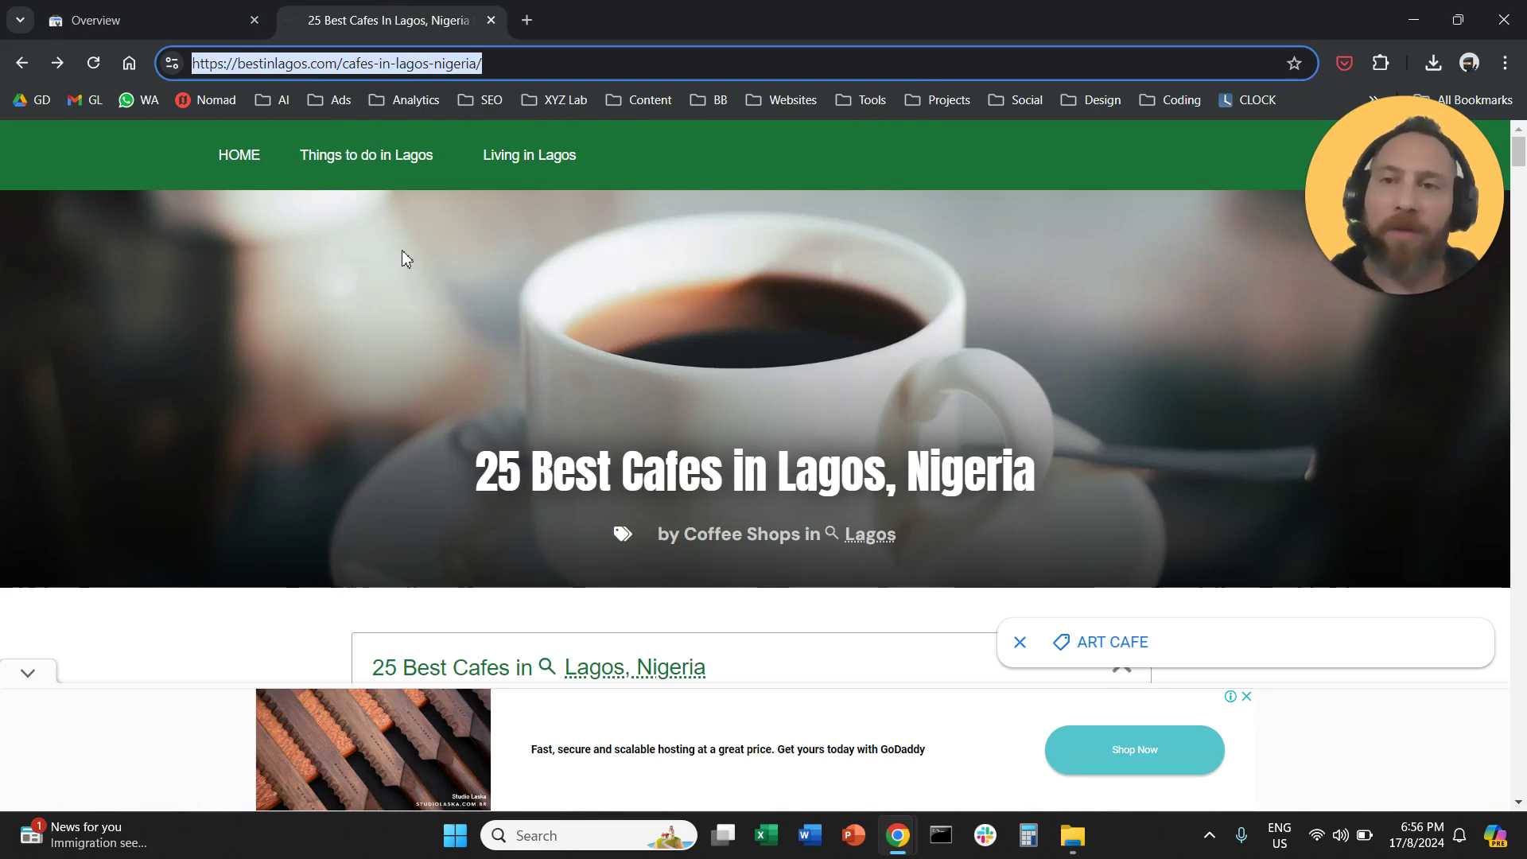
Paste the cafes-in-lagos-nigeria URL into Inspect URL and run the inspection
left_click(156, 20)
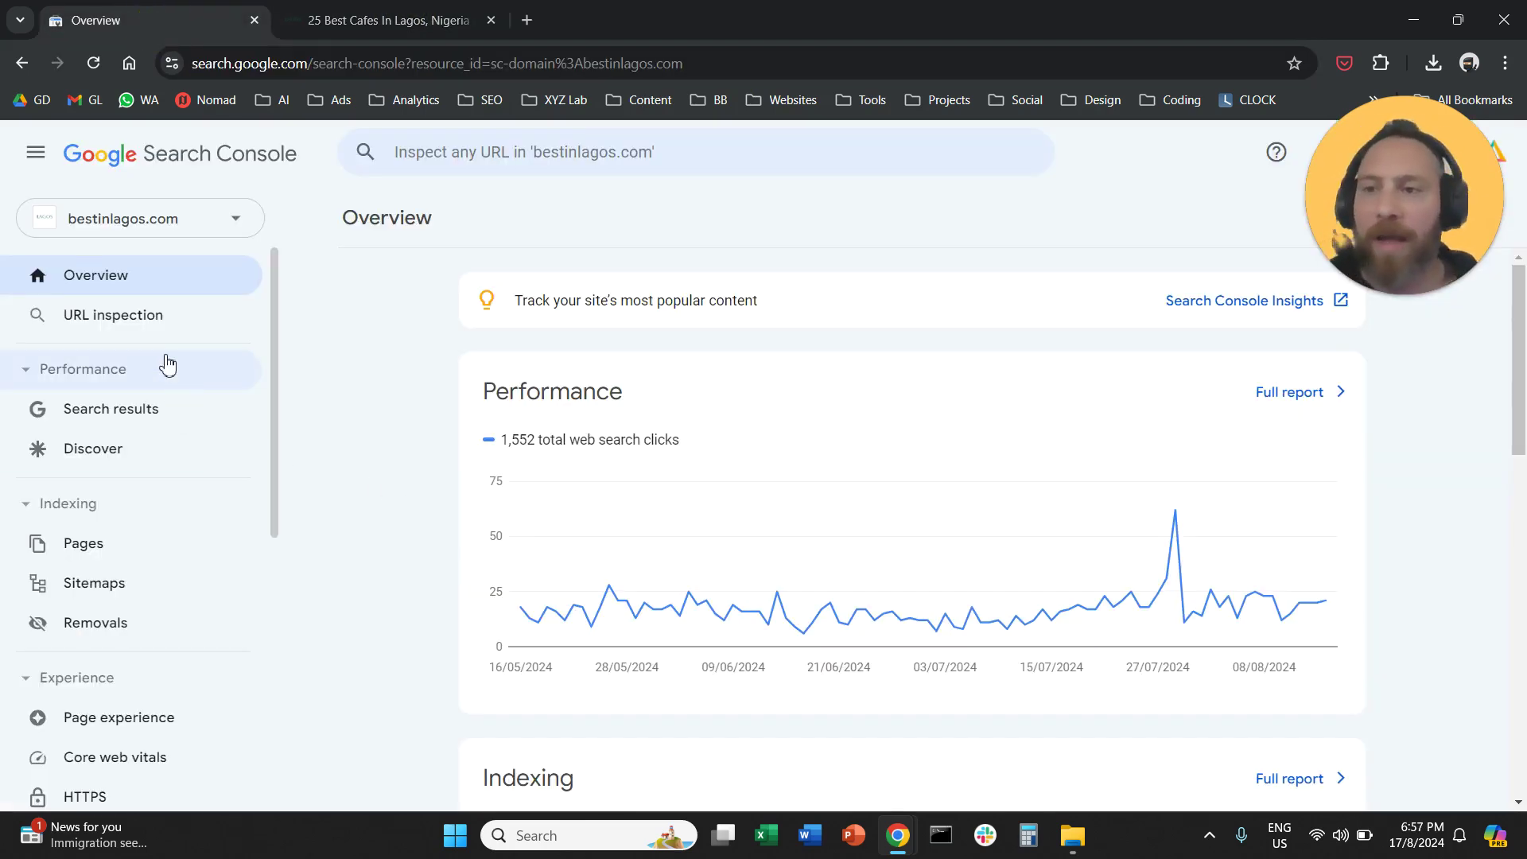
left_click(161, 325)
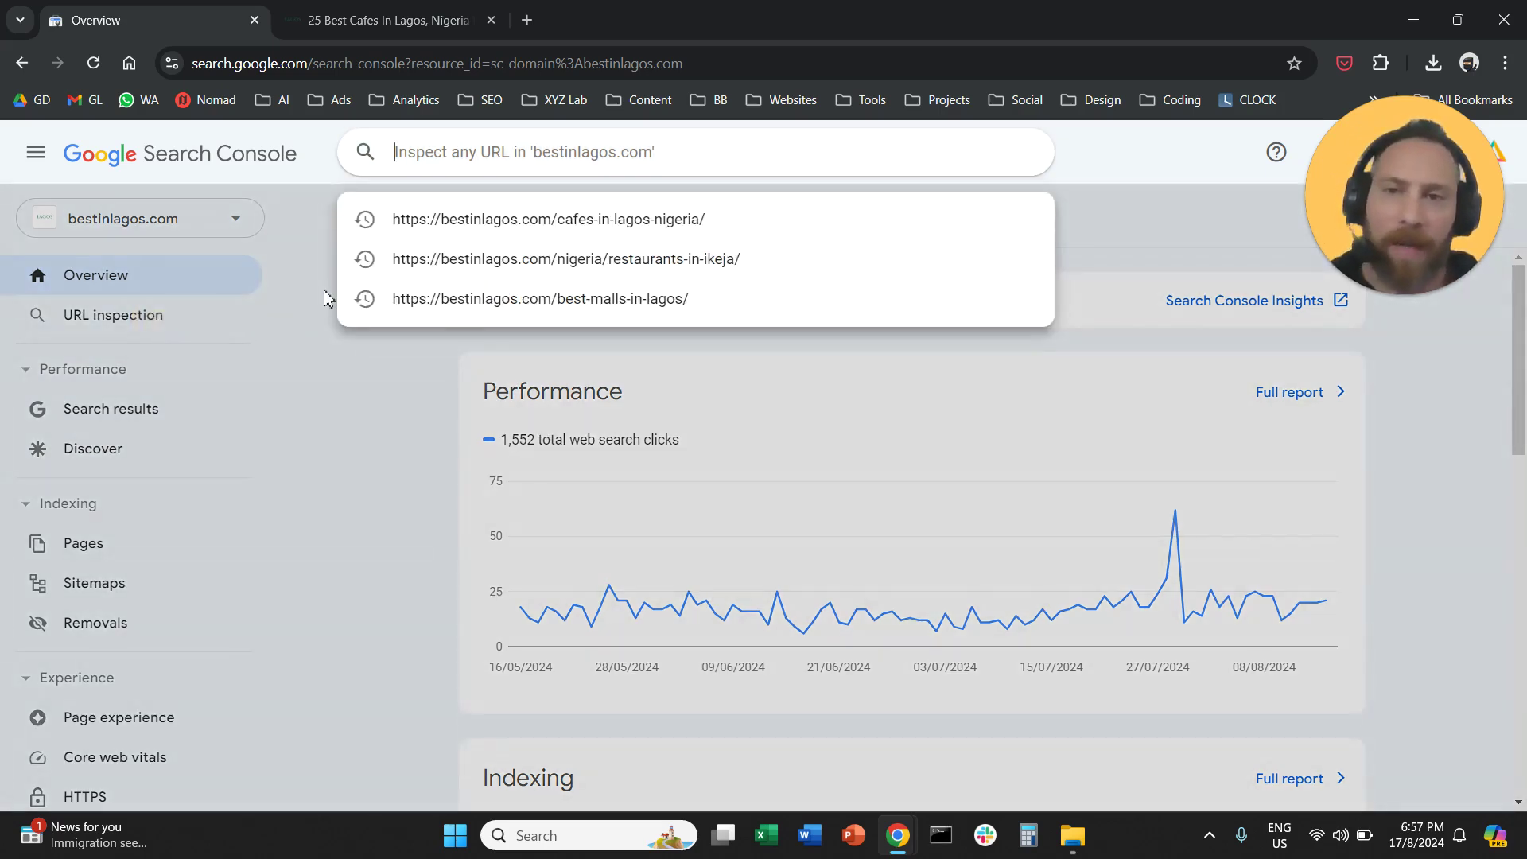
type("https://bestinlagos.com/cafes-in-lagos-nigeria/")
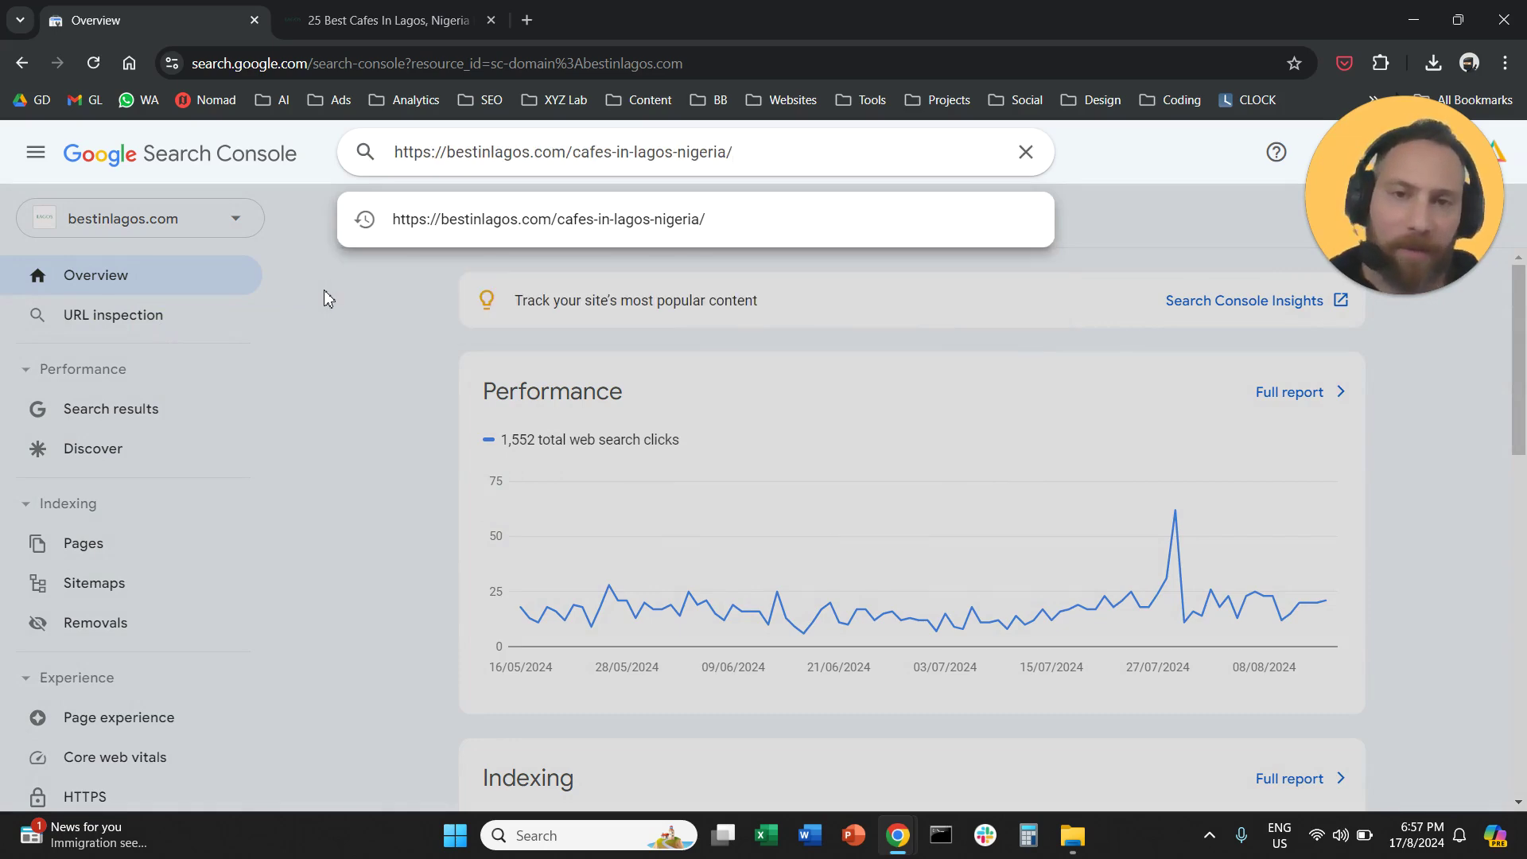
key("Return")
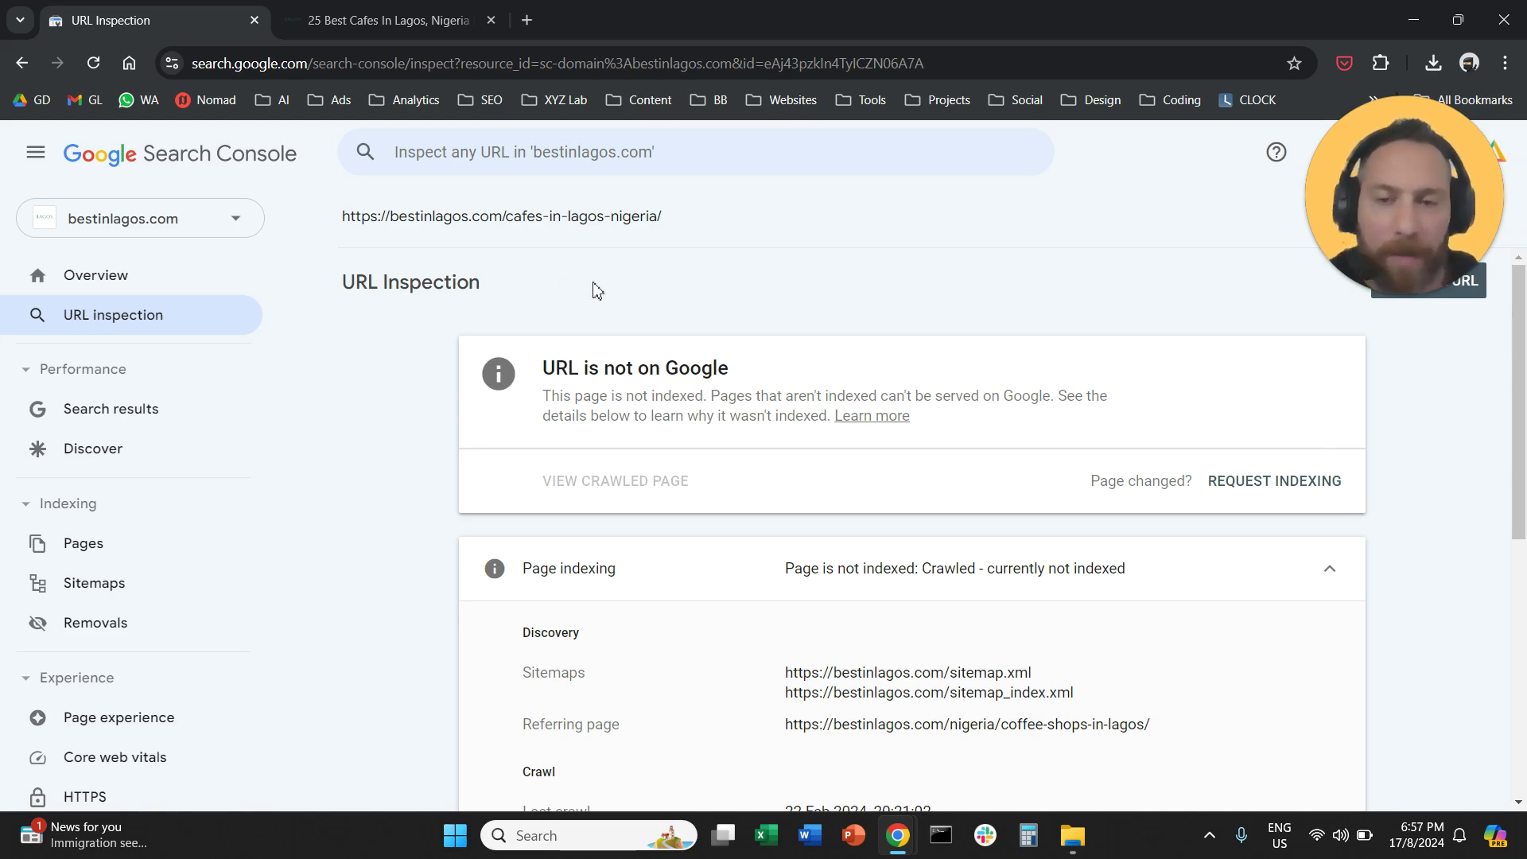
Request indexing for the cafes page and dismiss the Indexing requested confirmation
left_click(1319, 484)
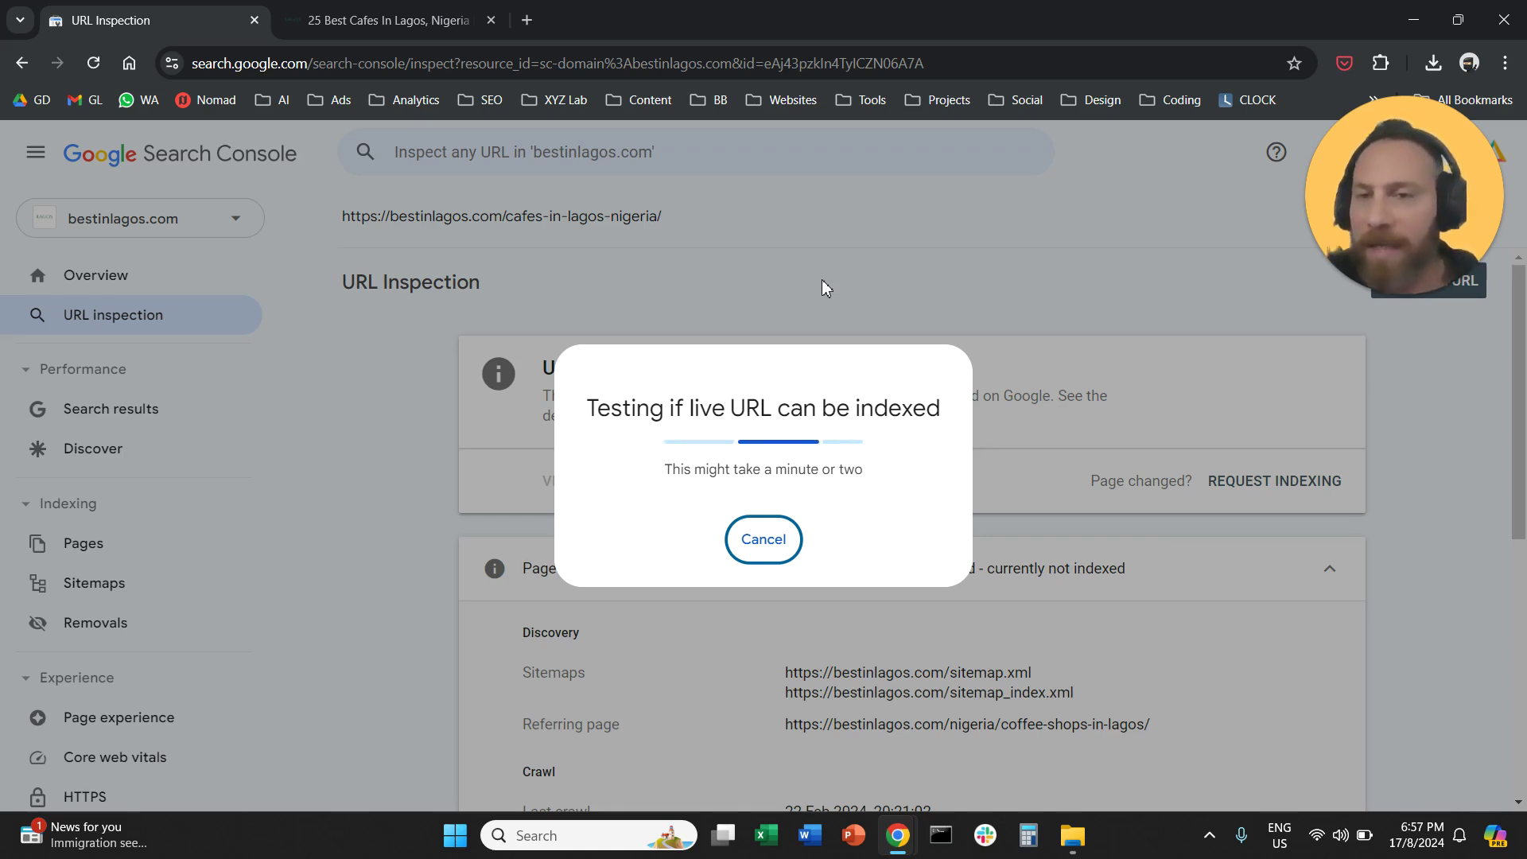
key("Escape")
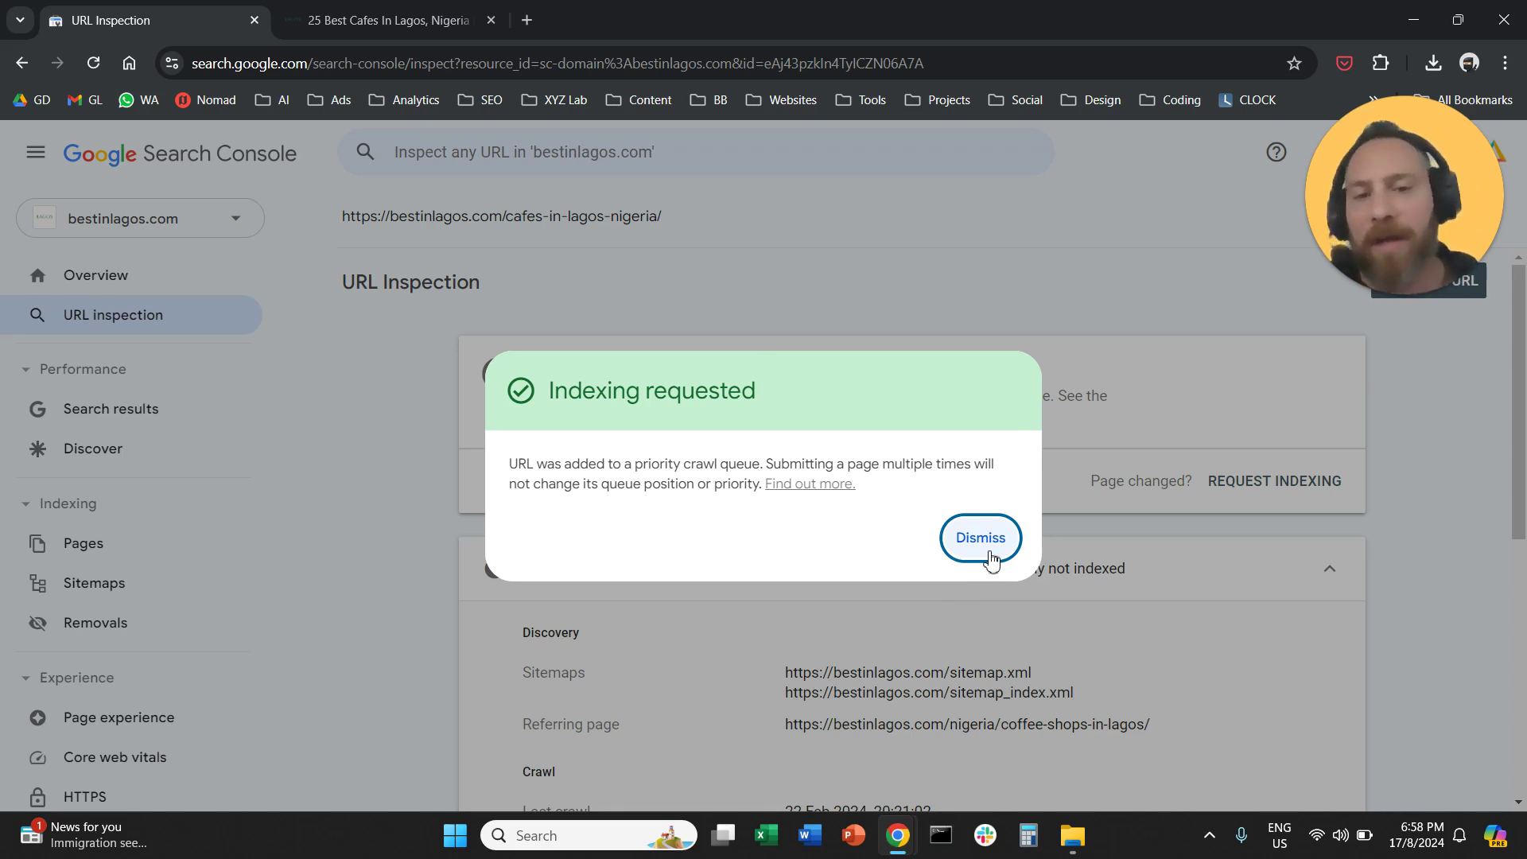
left_click(982, 538)
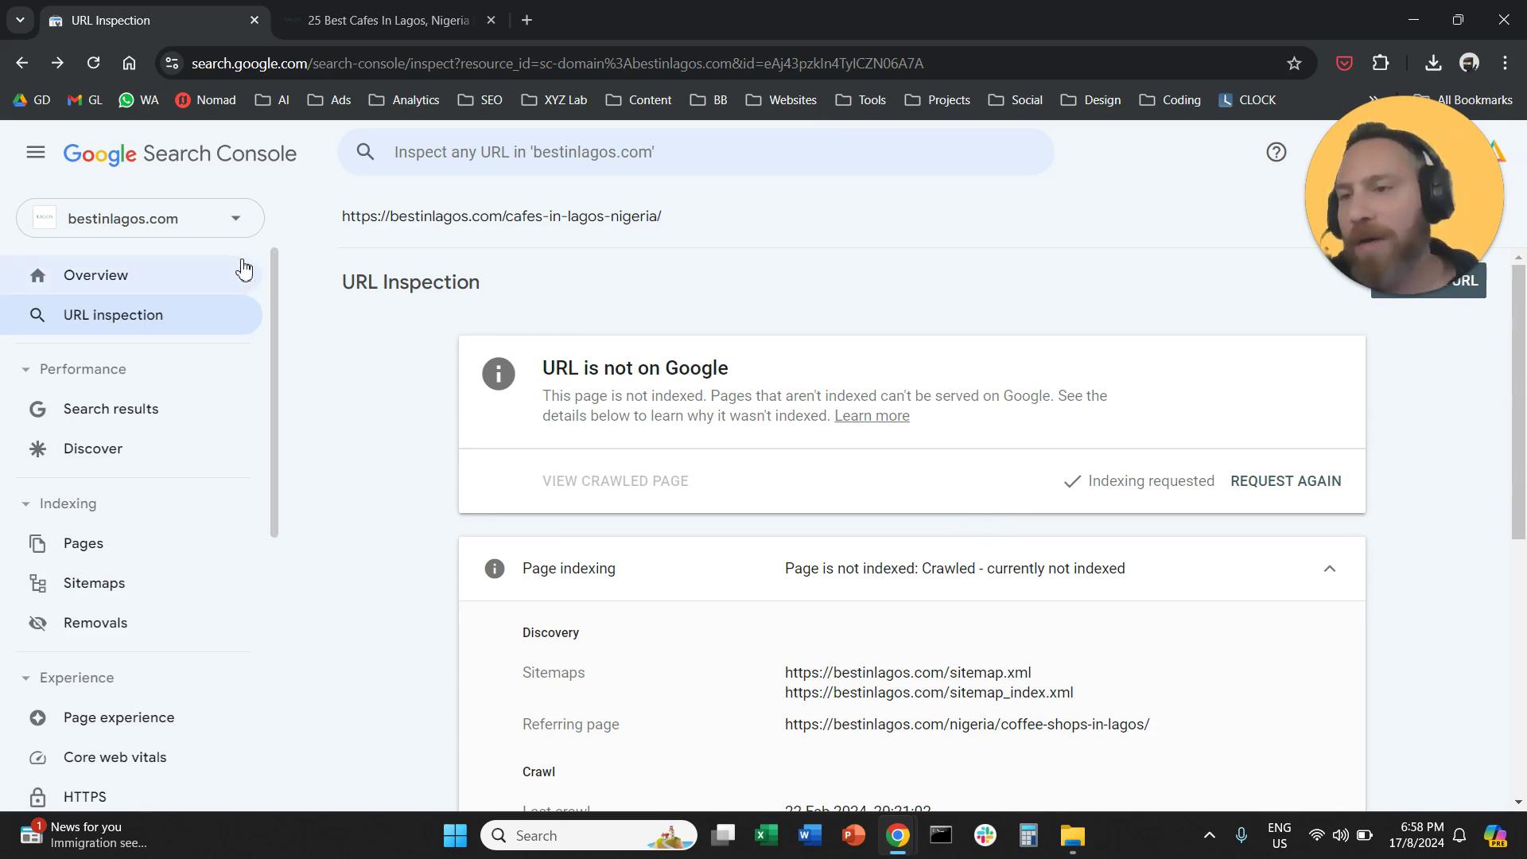
left_click(633, 152)
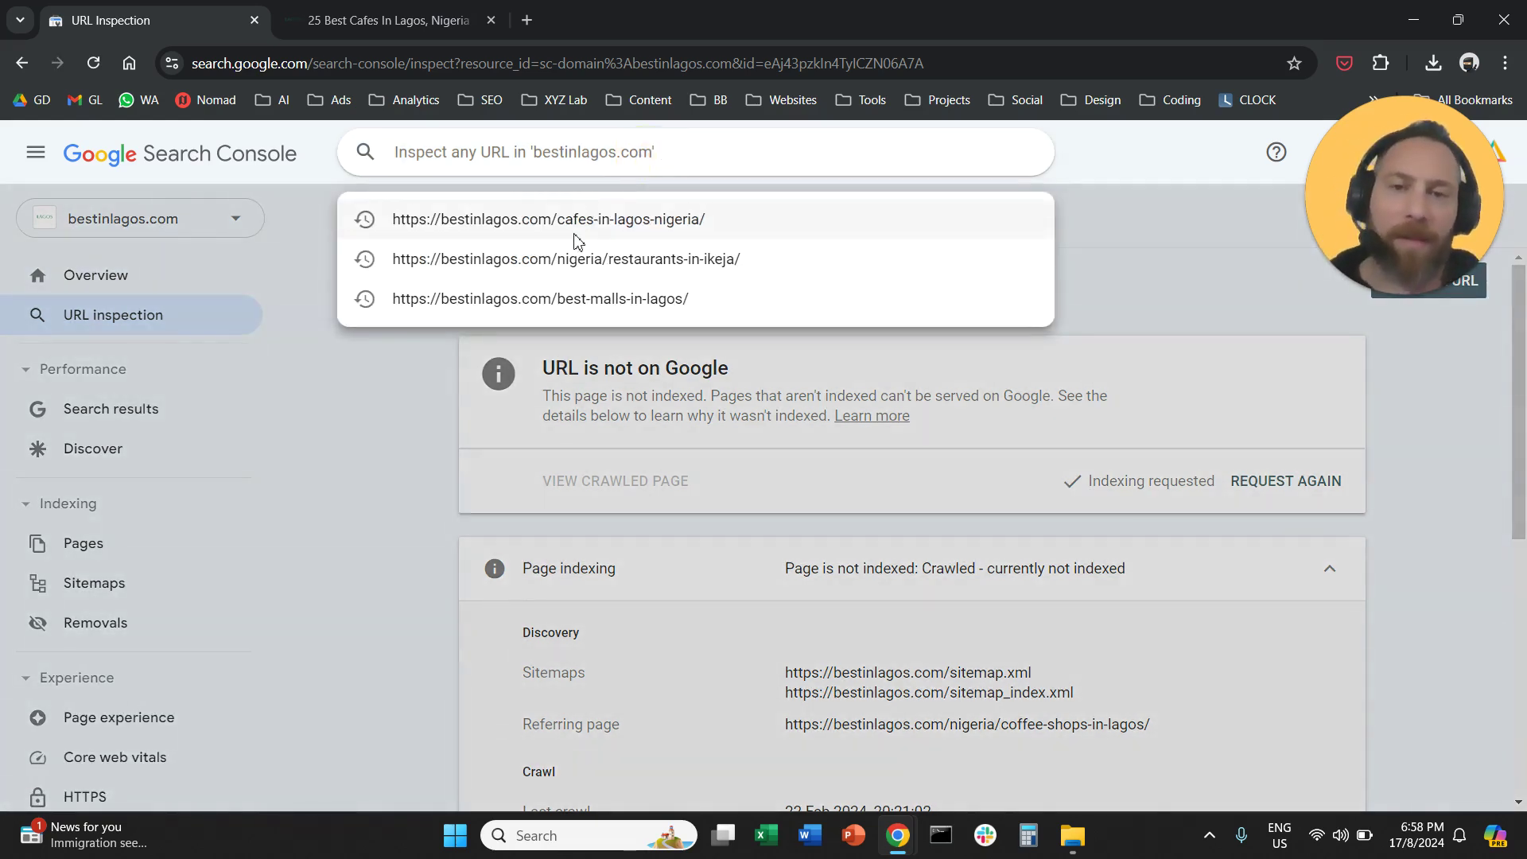
left_click(401, 486)
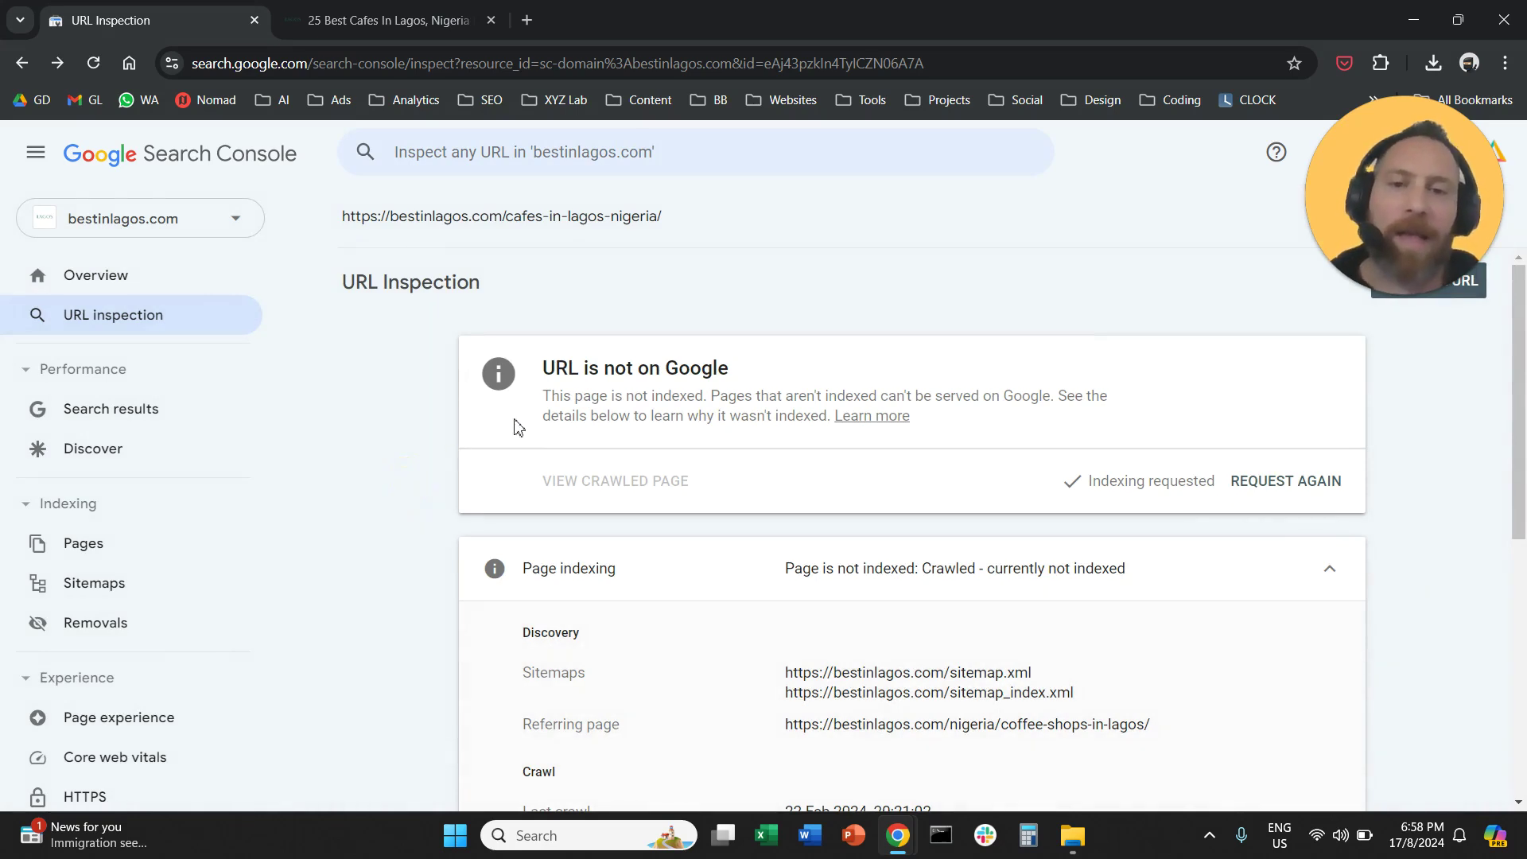
left_click(240, 235)
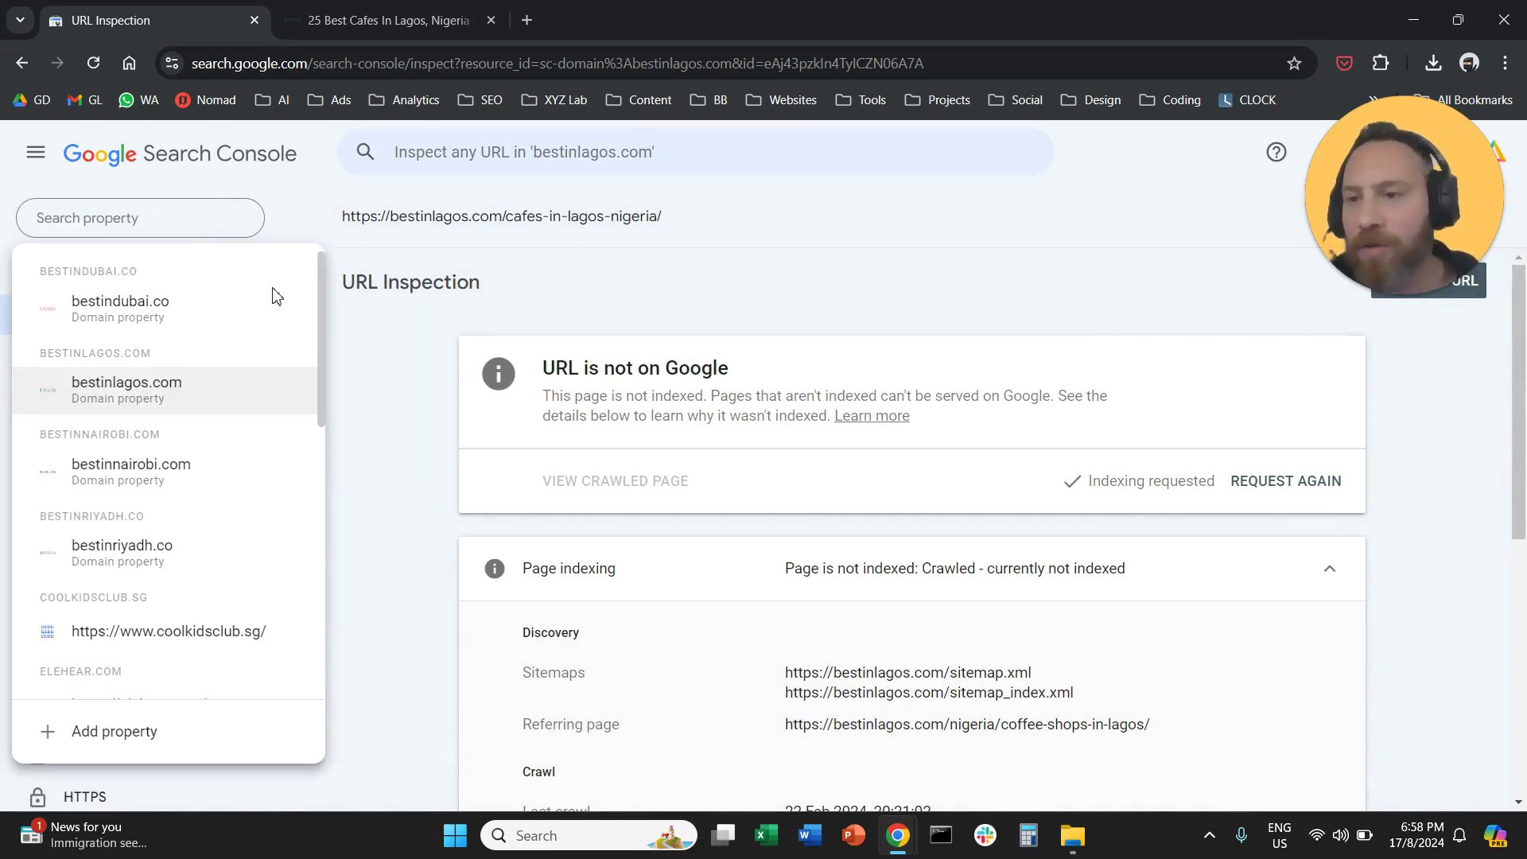
left_click(409, 346)
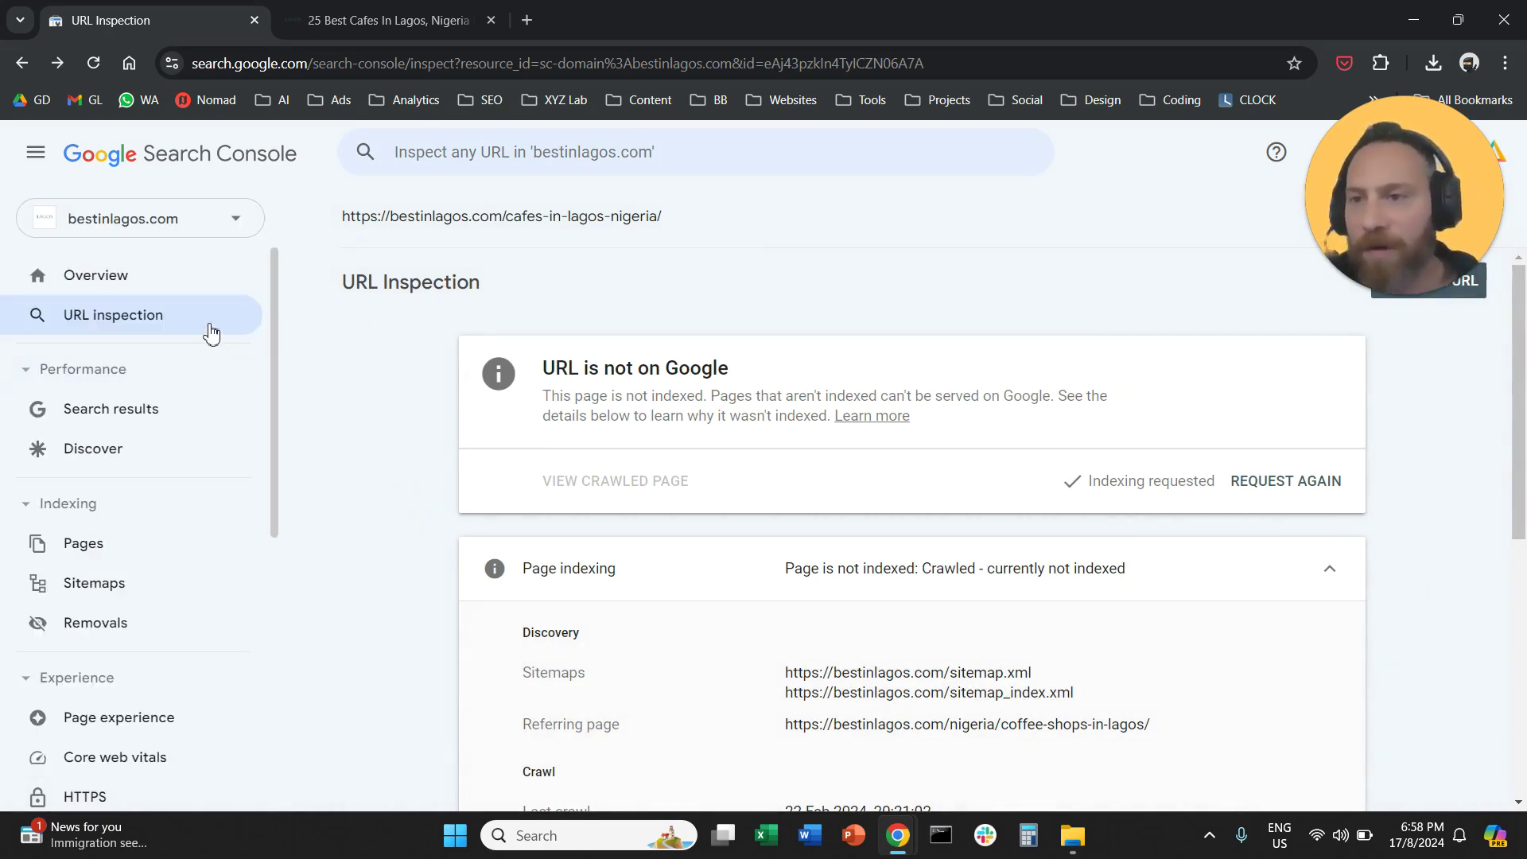
Inspect the best-malls-in-lagos URL from recent suggestions and highlight its 'URL is on Google' verdict
key("slash")
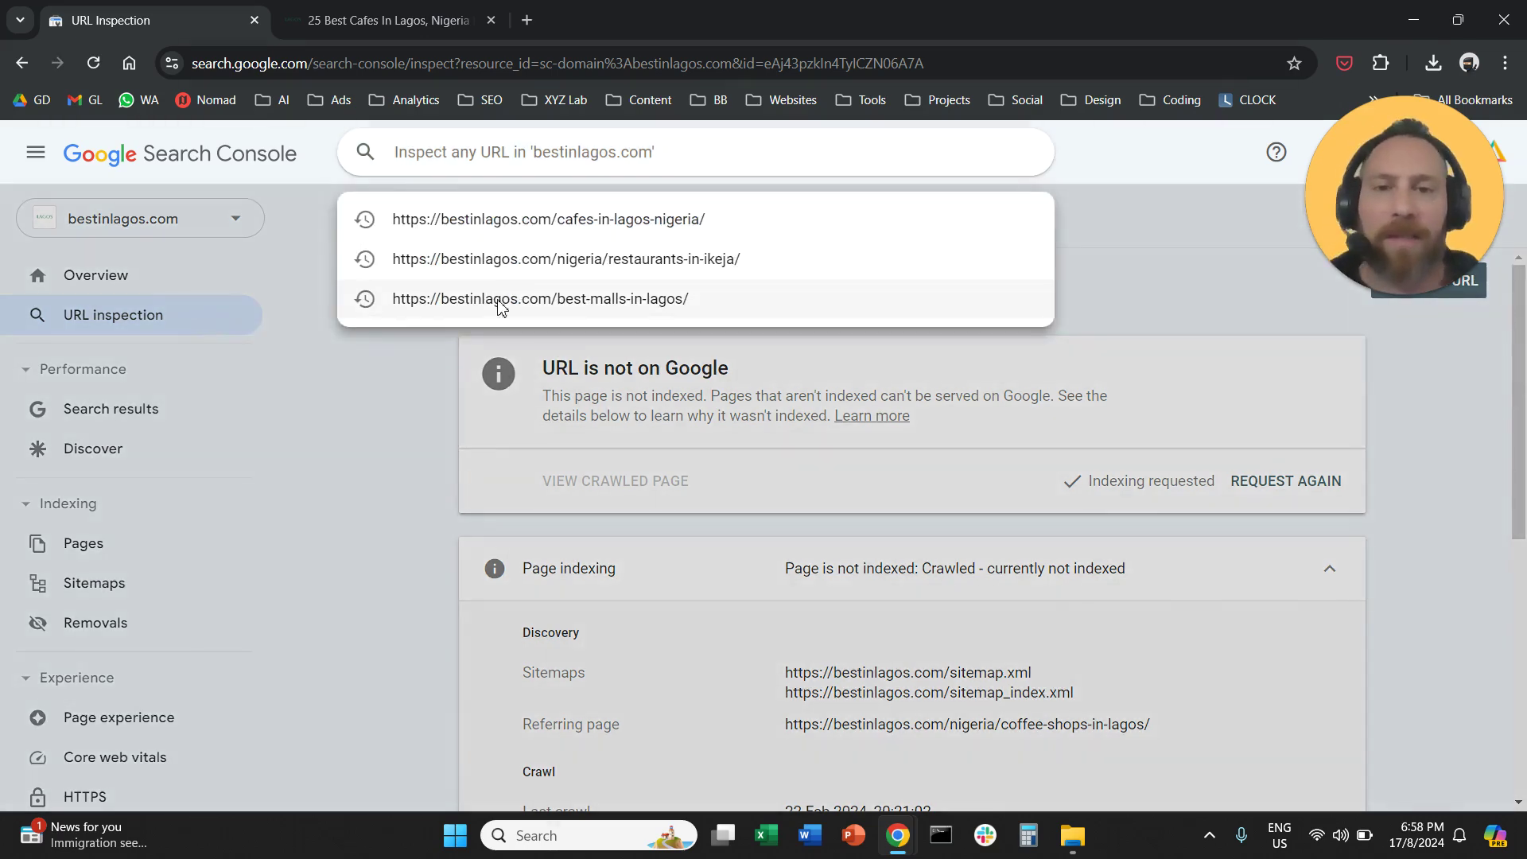
left_click(498, 301)
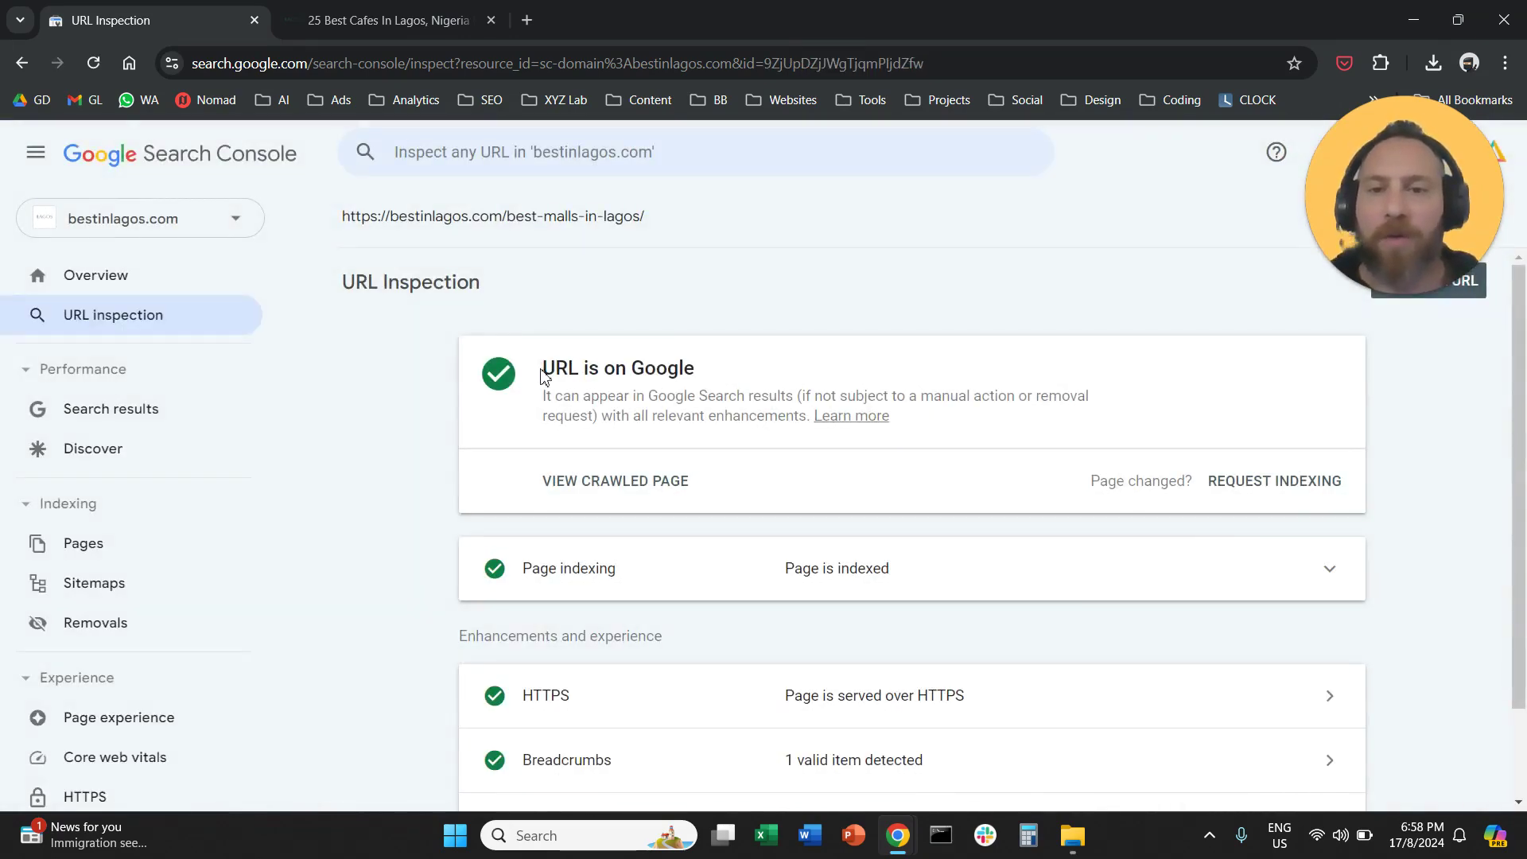
left_click_drag(542, 369, 716, 368)
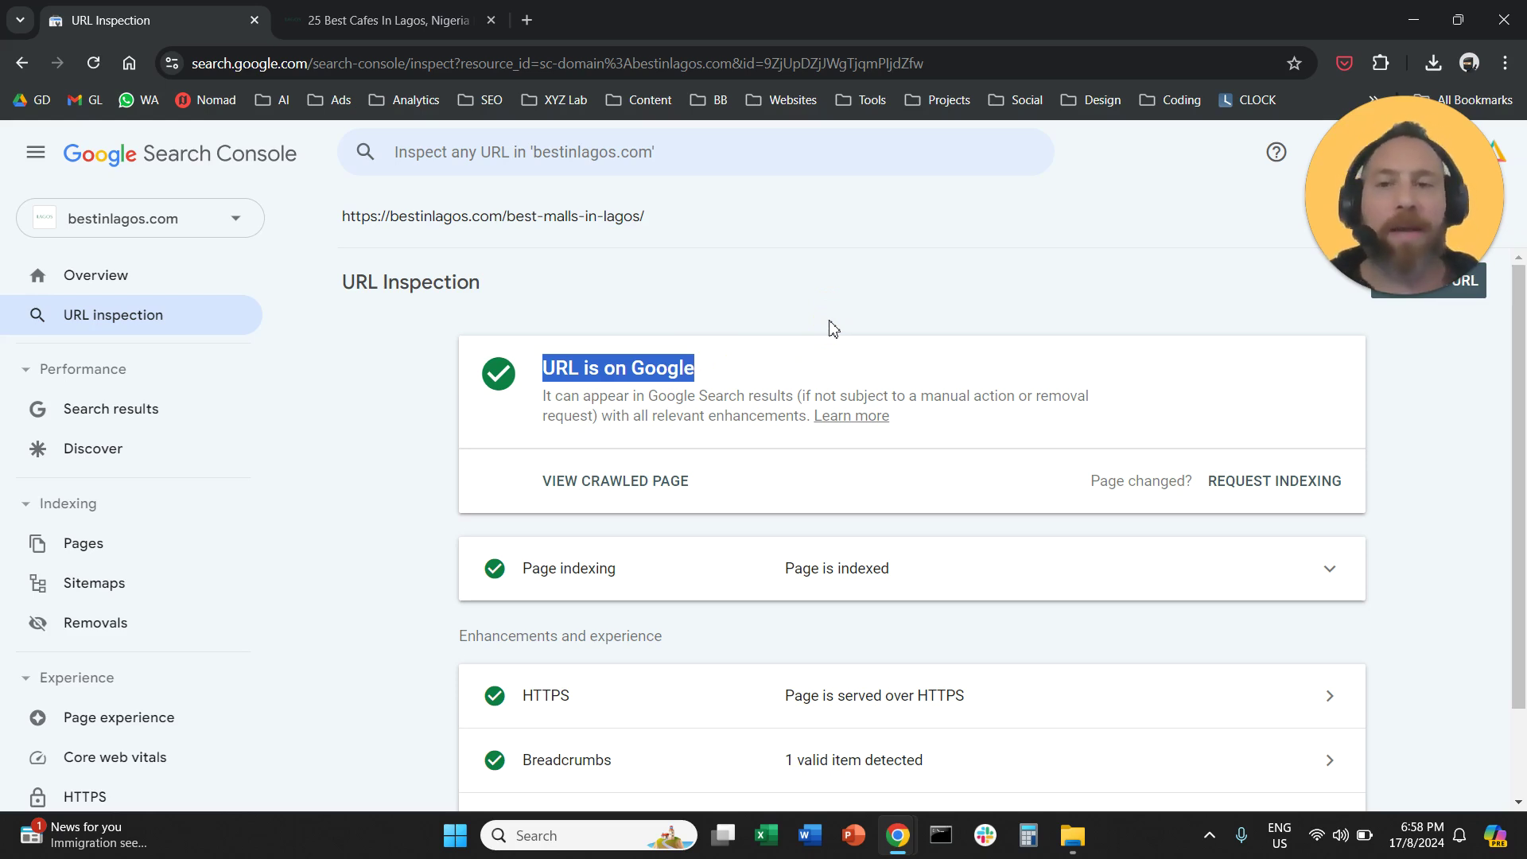